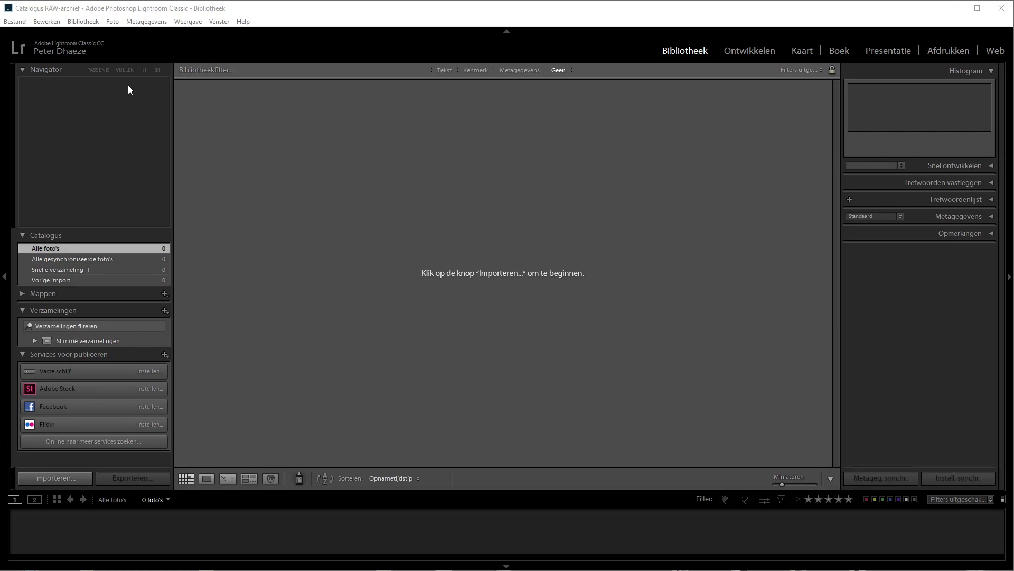
Open the program Preferences from the Edit menu, move the window slightly, then close it
{"action": "left_click", "coordinate": [53, 25]}
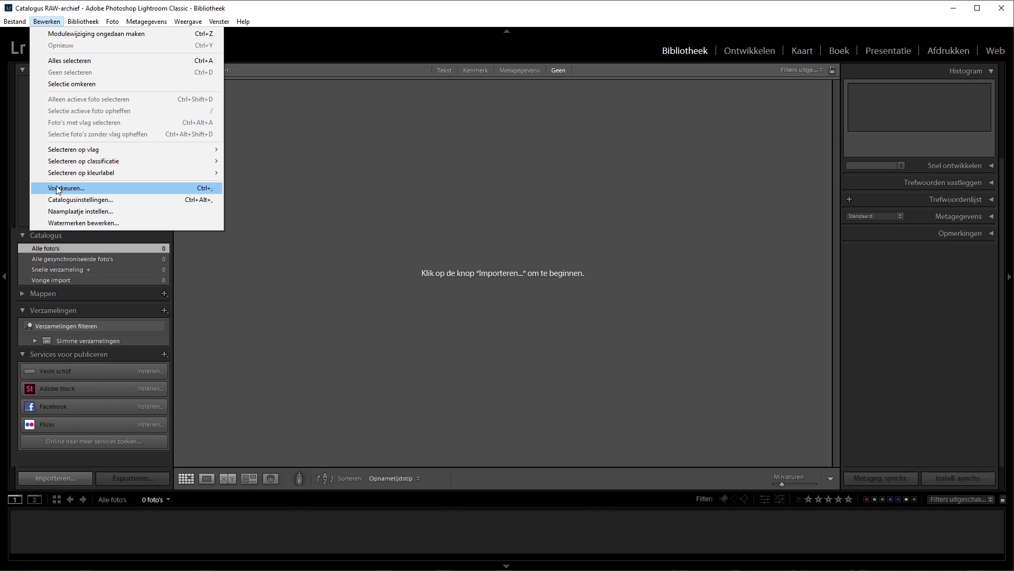
{"action": "left_click", "coordinate": [58, 190]}
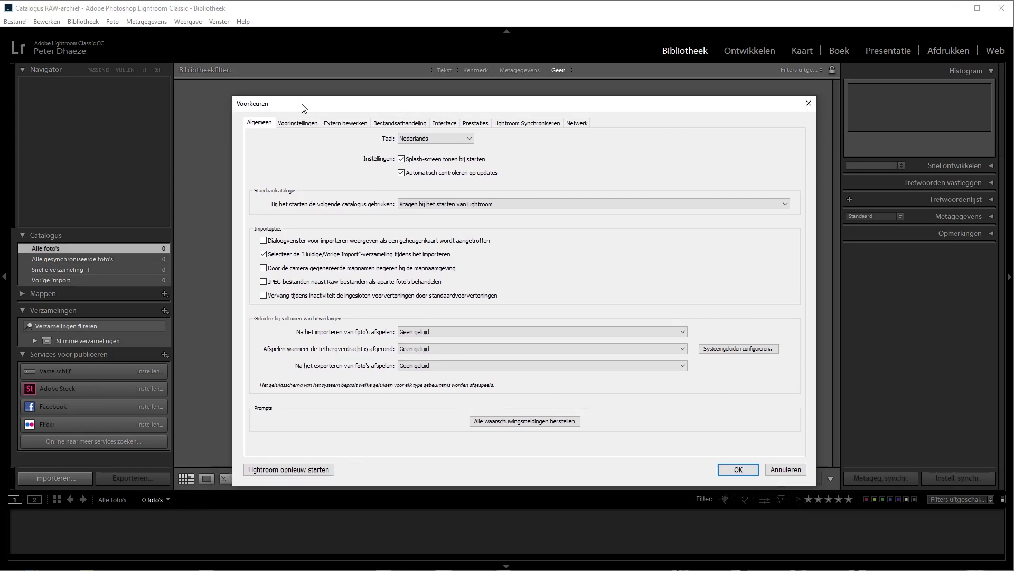
{"action": "left_click_drag", "start_coordinate": [304, 107], "coordinate": [309, 99]}
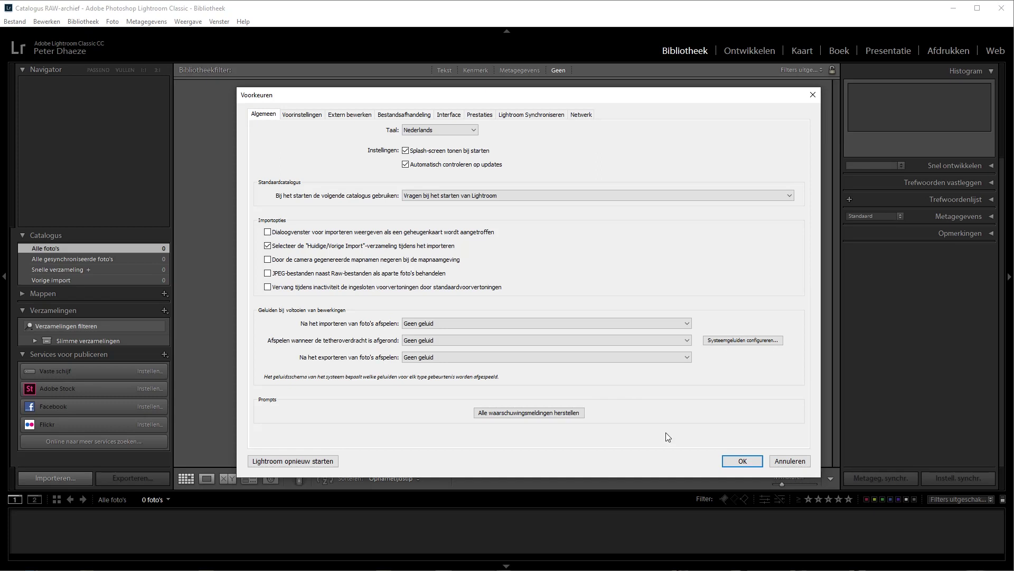
{"action": "left_click", "coordinate": [742, 460]}
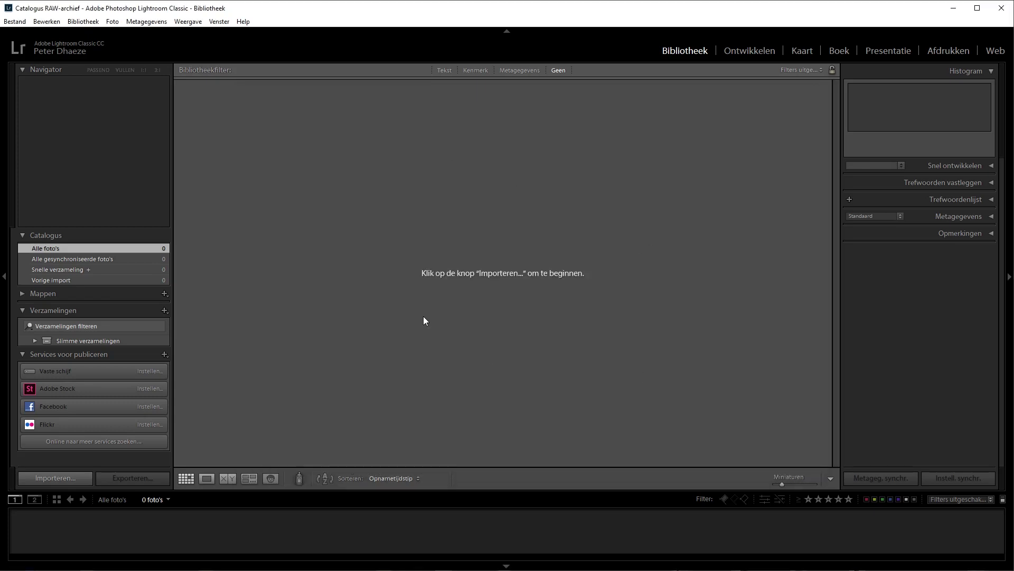
Start an import with Lokale schijf (D:) > Foto-archief > 2019 > 20190321_Lente as source
{"action": "left_click", "coordinate": [60, 474]}
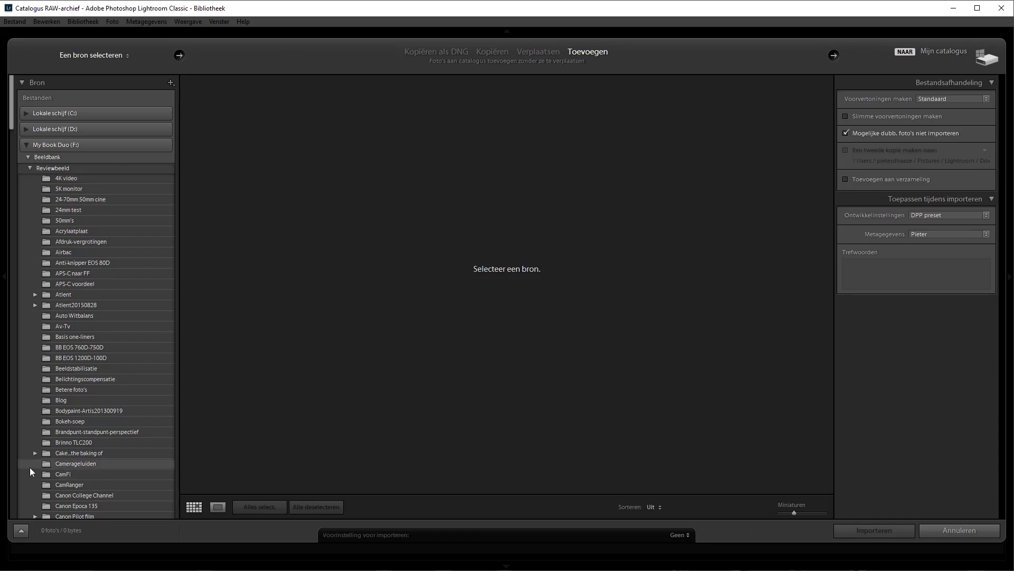
{"action": "left_click", "coordinate": [31, 168]}
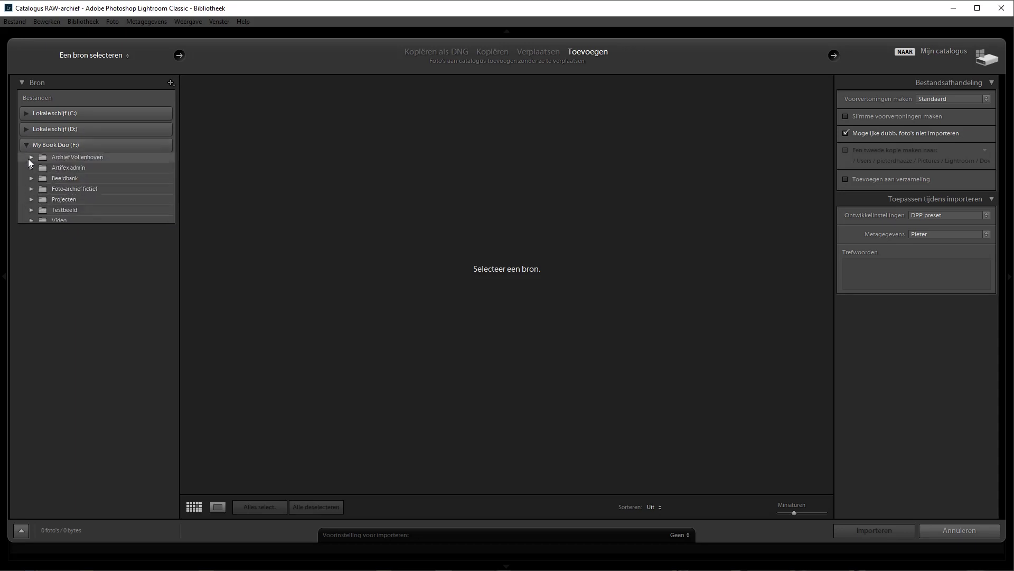
{"action": "left_click", "coordinate": [25, 143]}
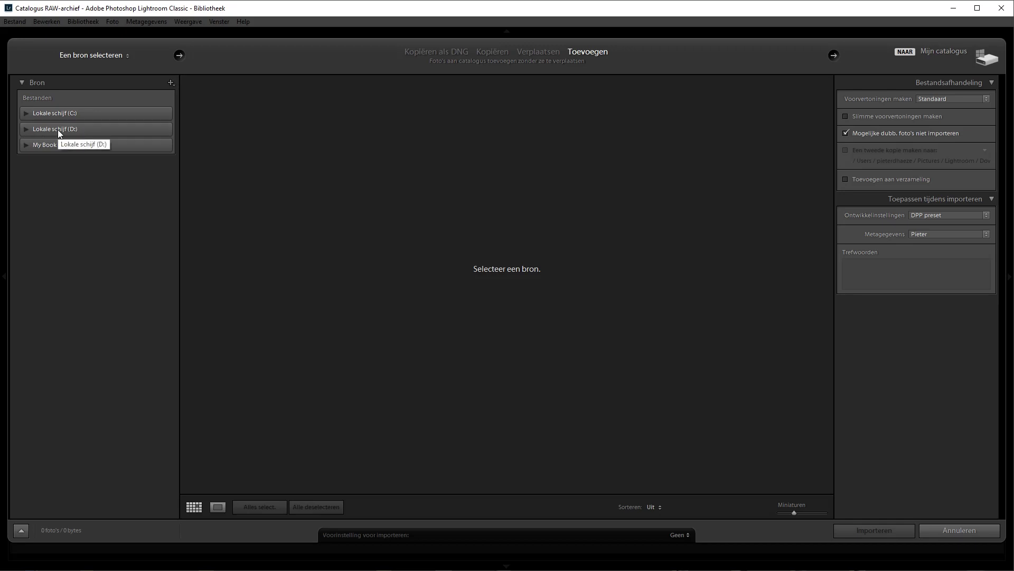
{"action": "left_click", "coordinate": [26, 128]}
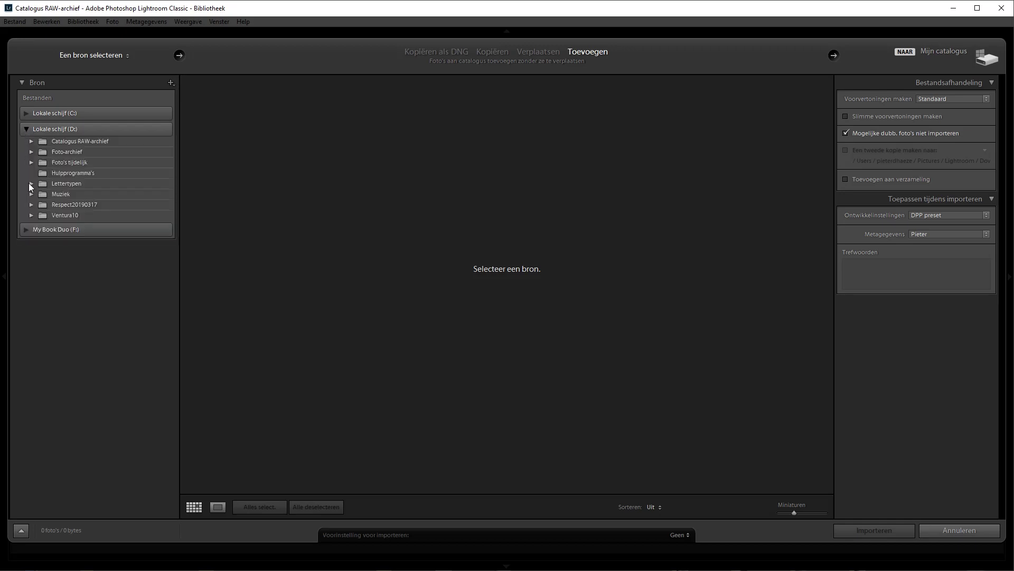
{"action": "left_click", "coordinate": [31, 152]}
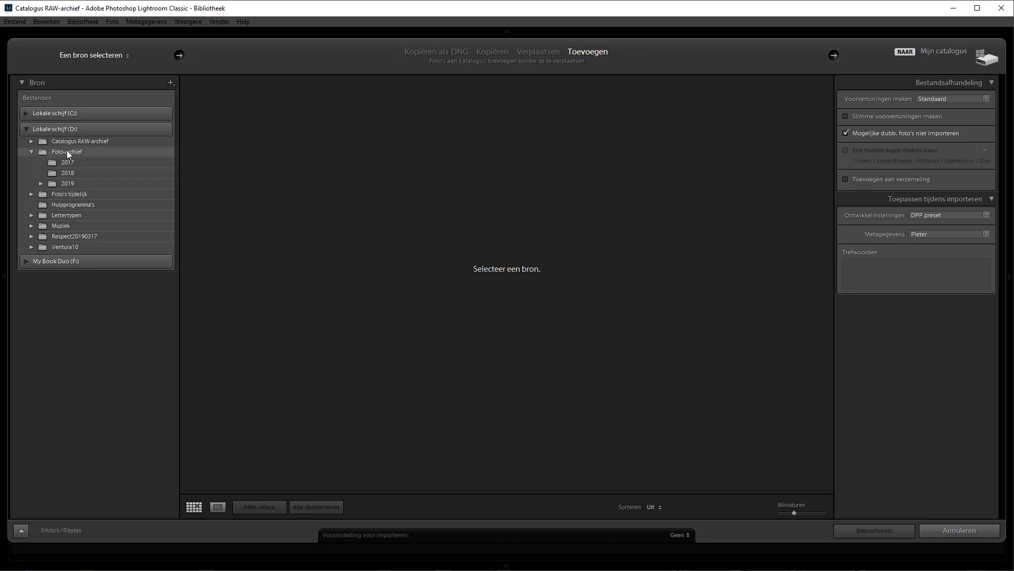
{"action": "left_click", "coordinate": [39, 183]}
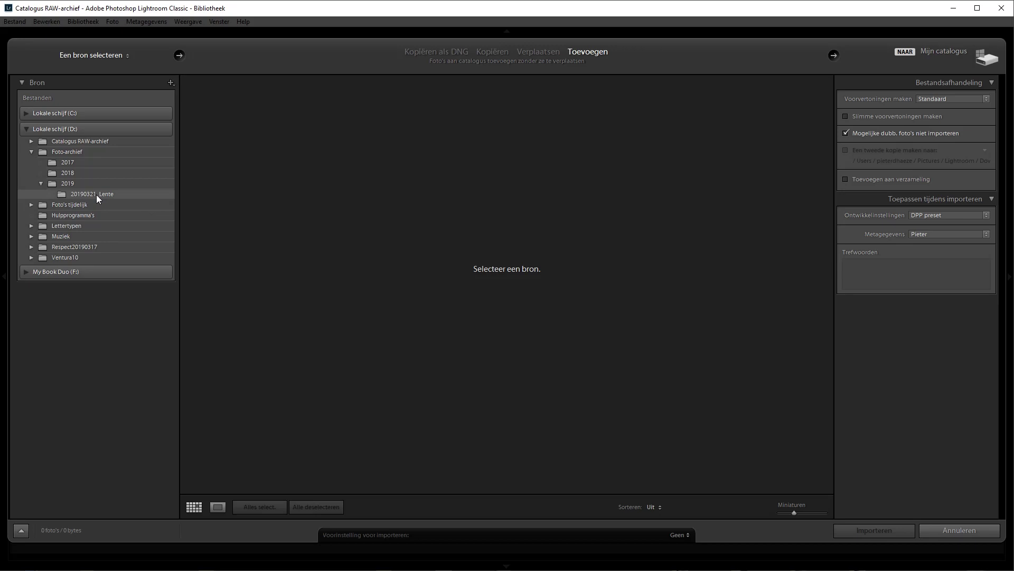
{"action": "left_click", "coordinate": [62, 192]}
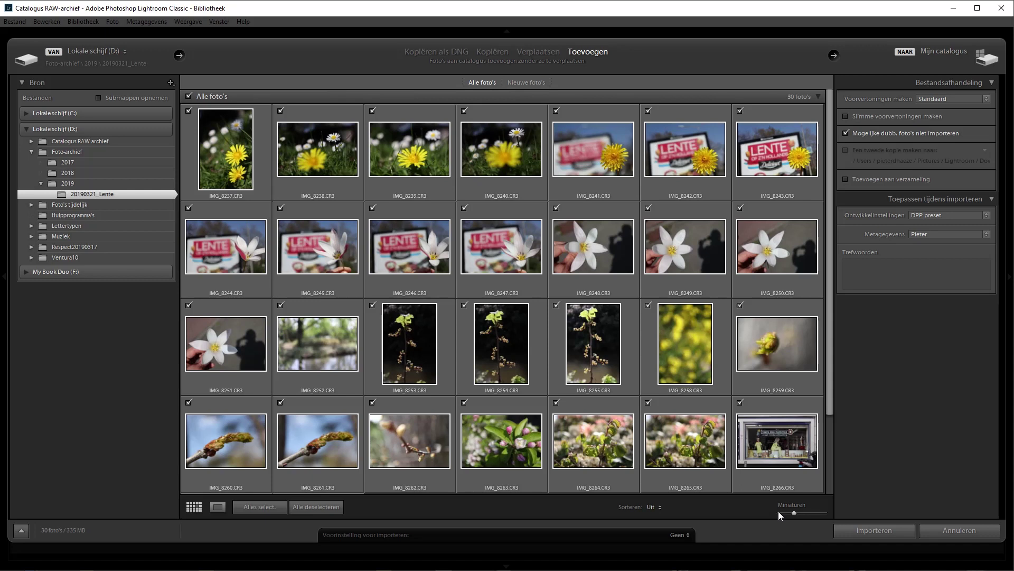
Shrink import thumbnails to eight per row and inspect IMG_8237 large at 1:1
{"action": "mouse_move", "coordinate": [792, 513]}
{"action": "left_mouse_down"}
{"action": "mouse_move", "coordinate": [803, 512]}
{"action": "mouse_move", "coordinate": [792, 513]}
{"action": "left_mouse_up"}
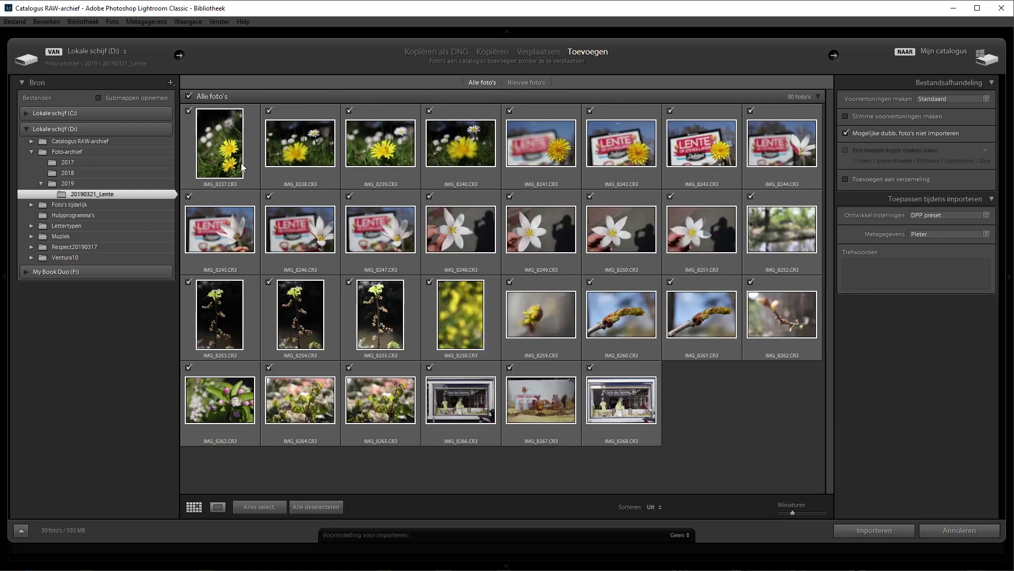
{"action": "left_click", "coordinate": [189, 110]}
{"action": "left_click", "coordinate": [188, 109]}
{"action": "left_click", "coordinate": [269, 109]}
{"action": "key", "text": "e"}
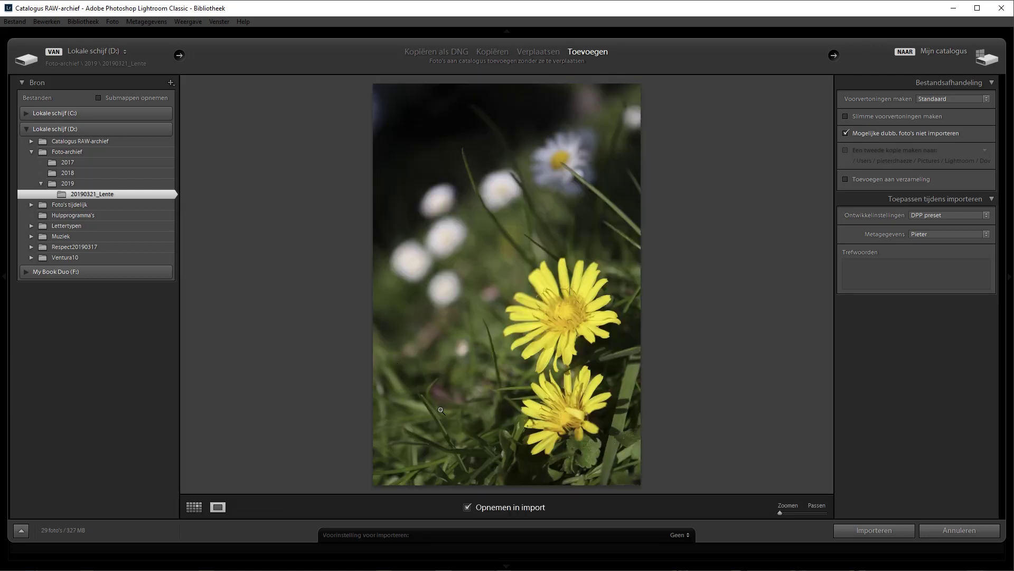
{"action": "left_click", "coordinate": [188, 504]}
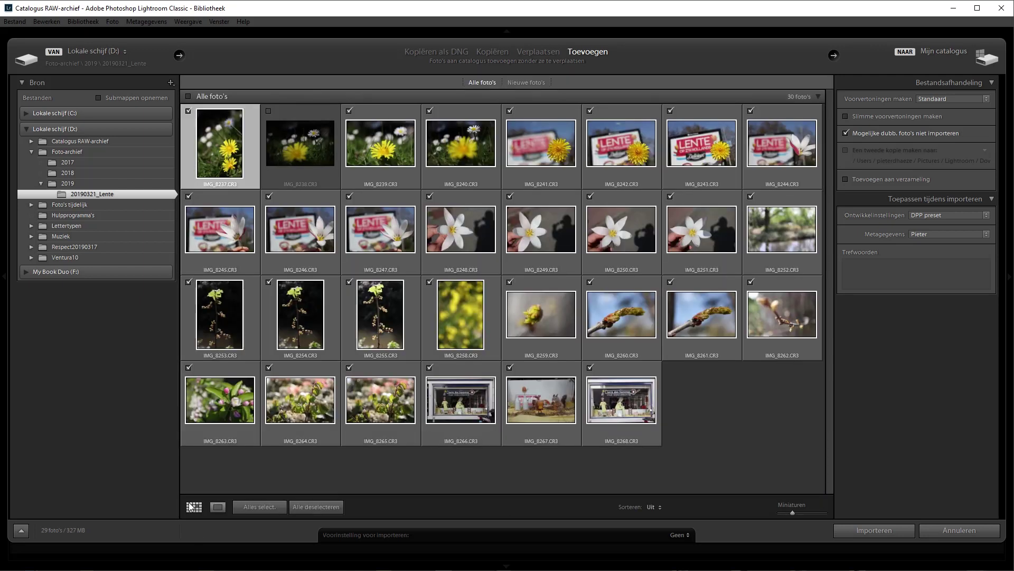
{"action": "left_click", "coordinate": [268, 111]}
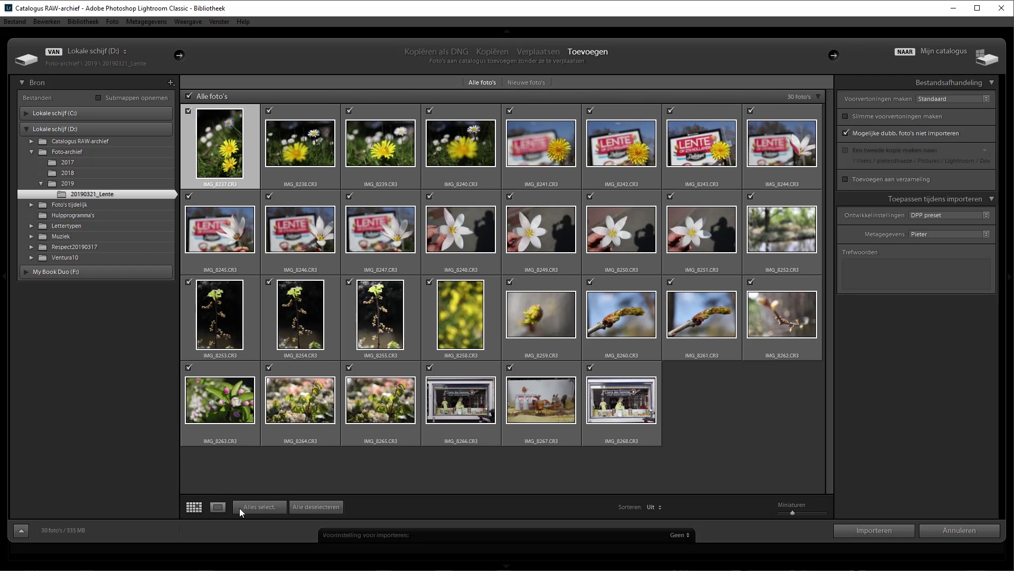
{"action": "left_click", "coordinate": [217, 506]}
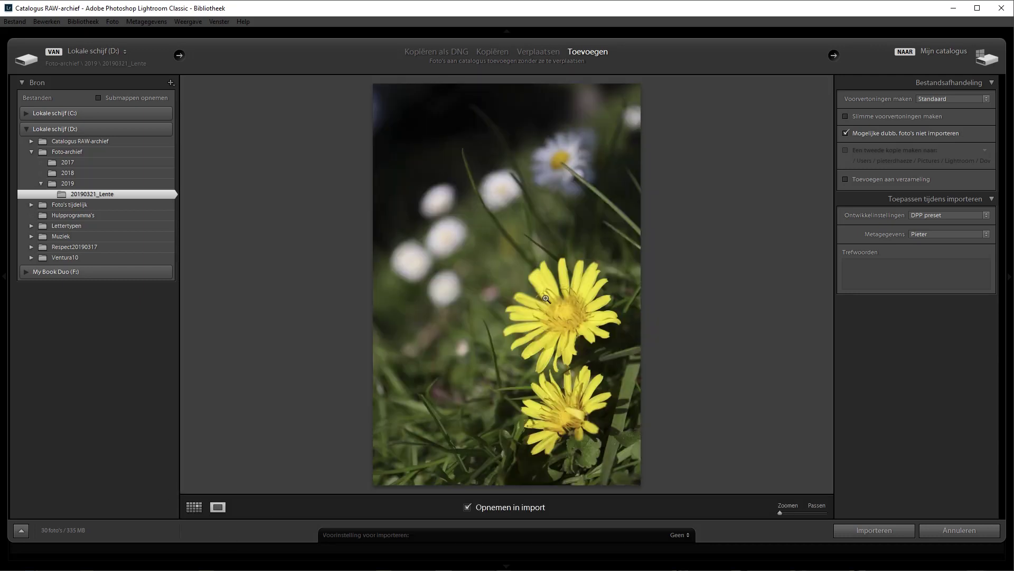
{"action": "left_click", "coordinate": [565, 308]}
{"action": "left_click", "coordinate": [241, 460]}
{"action": "left_click", "coordinate": [192, 508]}
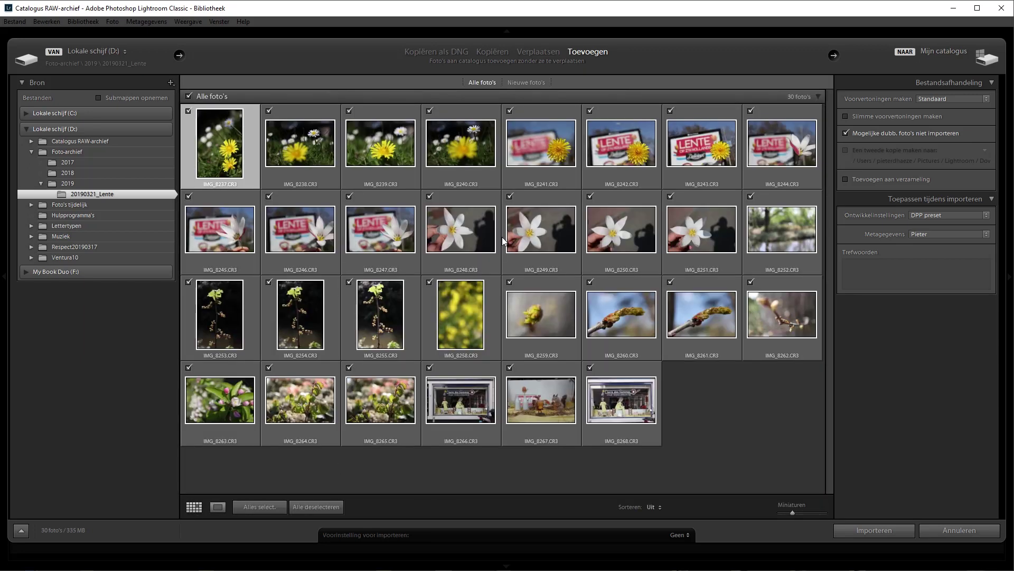
{"action": "mouse_move", "coordinate": [461, 315]}
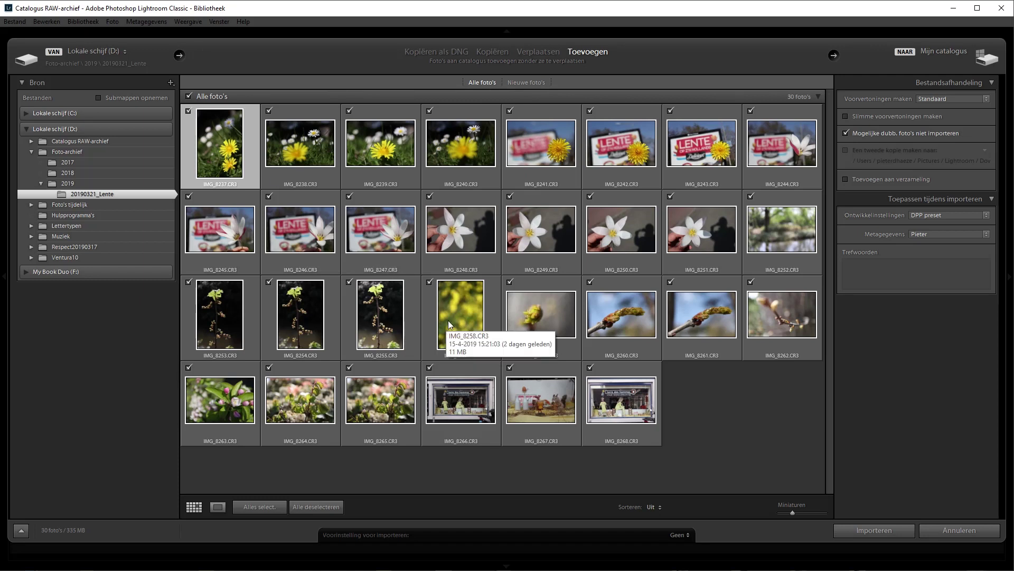
Uncheck IMG_8259 through IMG_8268 so only 20 photos stay marked for import
{"action": "left_click", "coordinate": [466, 322], "text": "shift"}
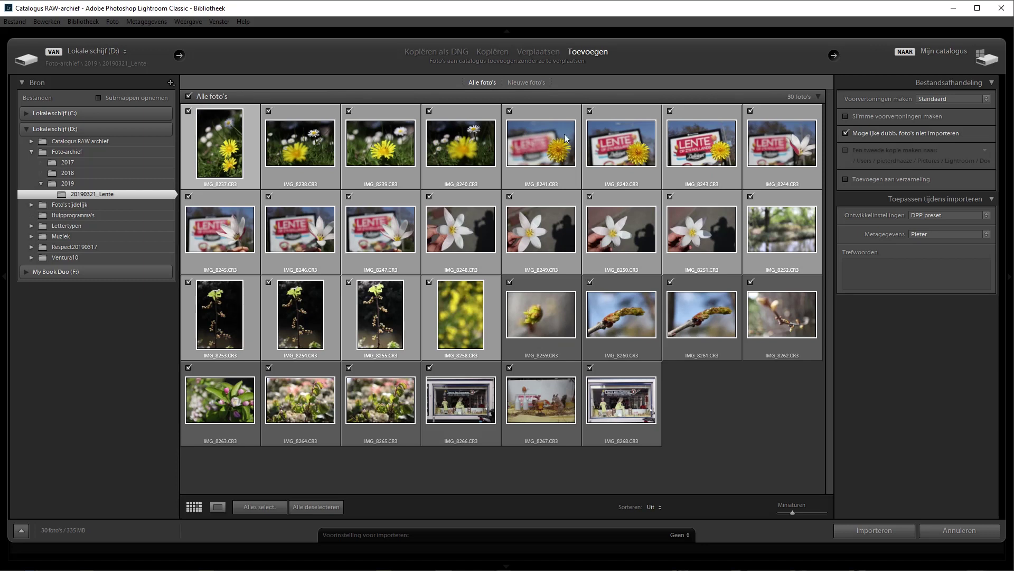
{"action": "left_click", "coordinate": [510, 281]}
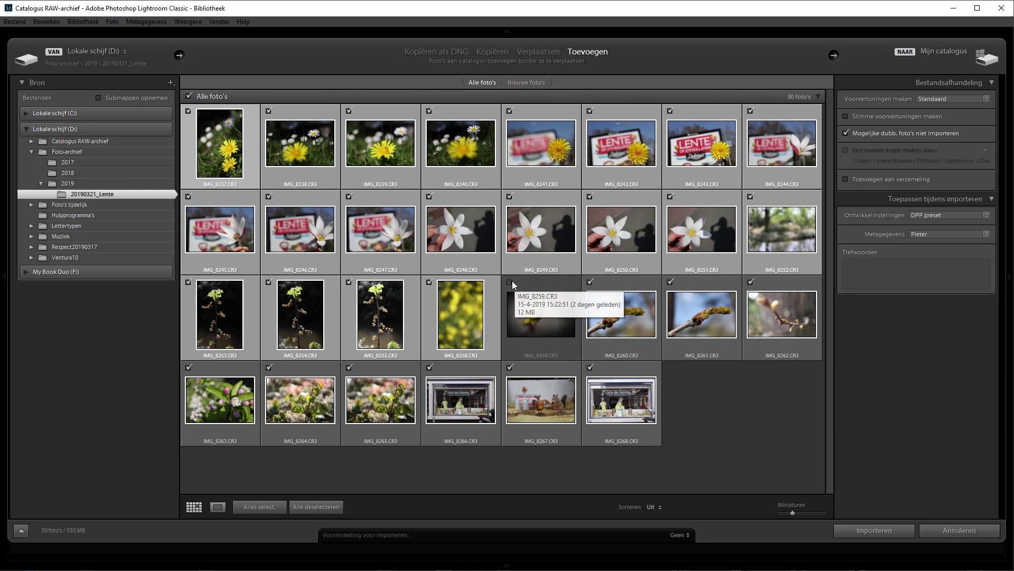
{"action": "left_click", "coordinate": [591, 367]}
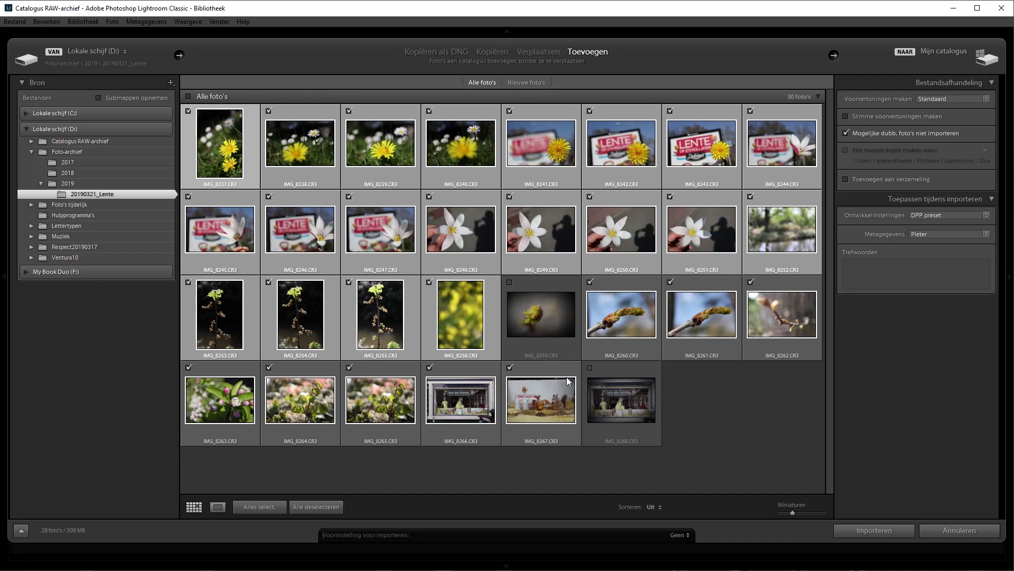
{"action": "left_click", "coordinate": [591, 282]}
{"action": "left_click", "coordinate": [669, 281]}
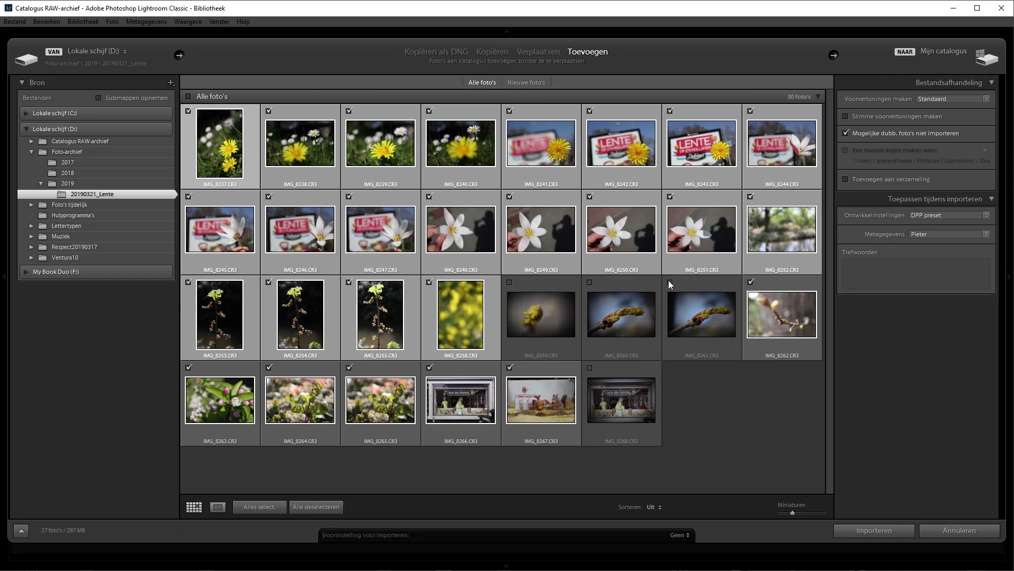
{"action": "left_click", "coordinate": [751, 282]}
{"action": "left_click", "coordinate": [188, 367]}
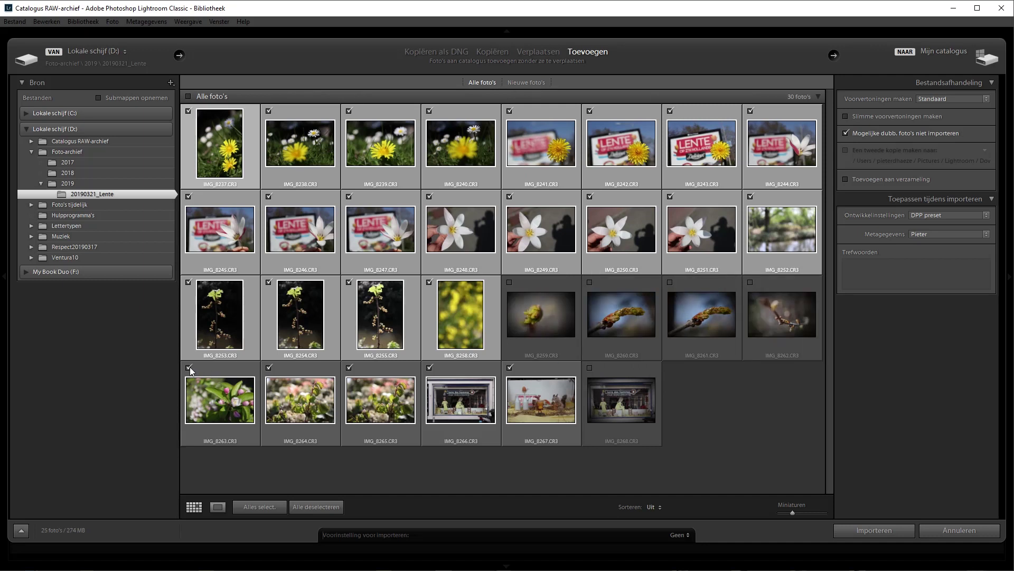
{"action": "left_click", "coordinate": [269, 367]}
{"action": "left_click", "coordinate": [349, 367]}
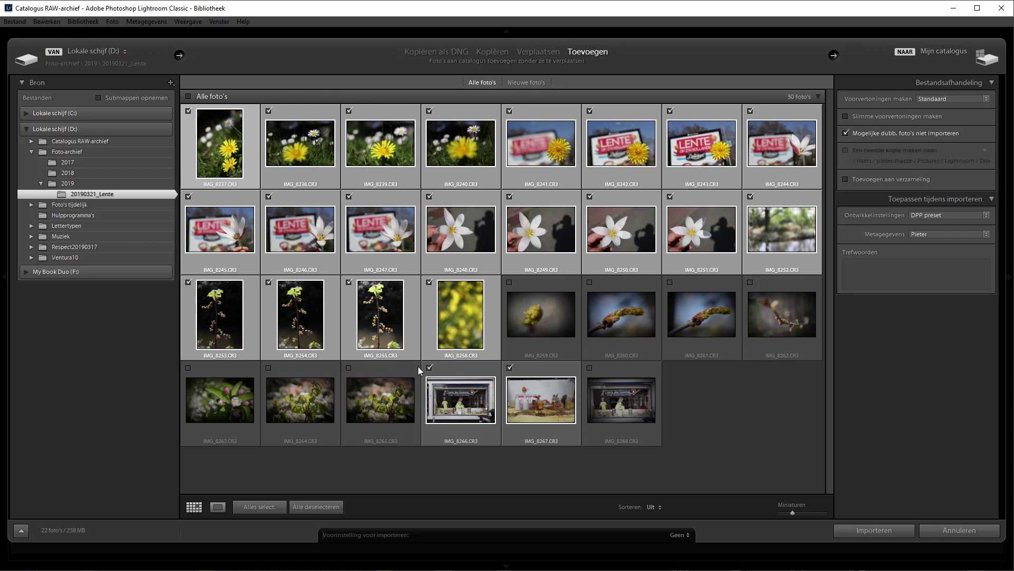
{"action": "left_click", "coordinate": [429, 368]}
{"action": "left_click", "coordinate": [509, 367]}
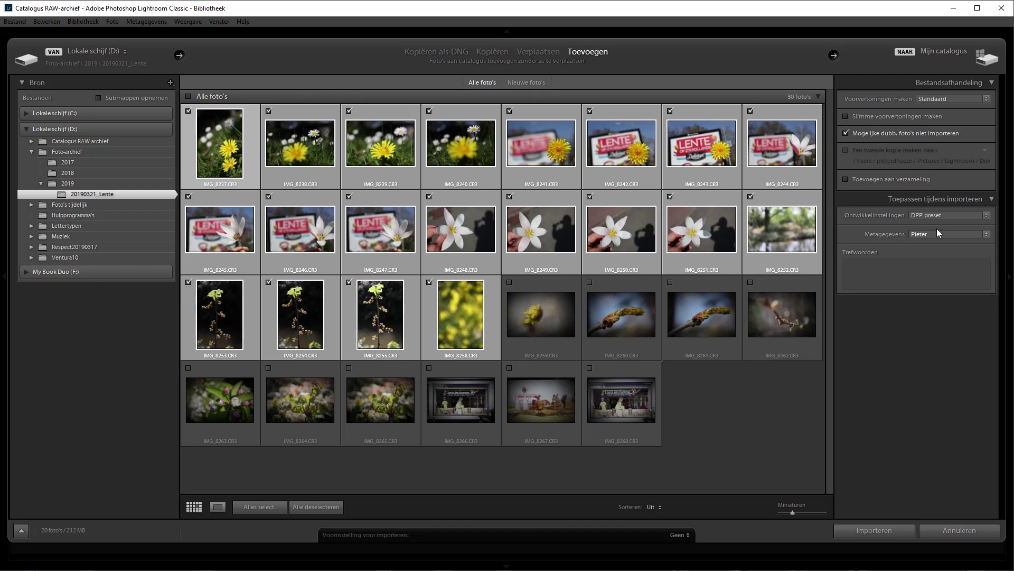
Change the import's Develop Settings from DPP preset to None, then open the Metadata presets
{"action": "left_click", "coordinate": [928, 215]}
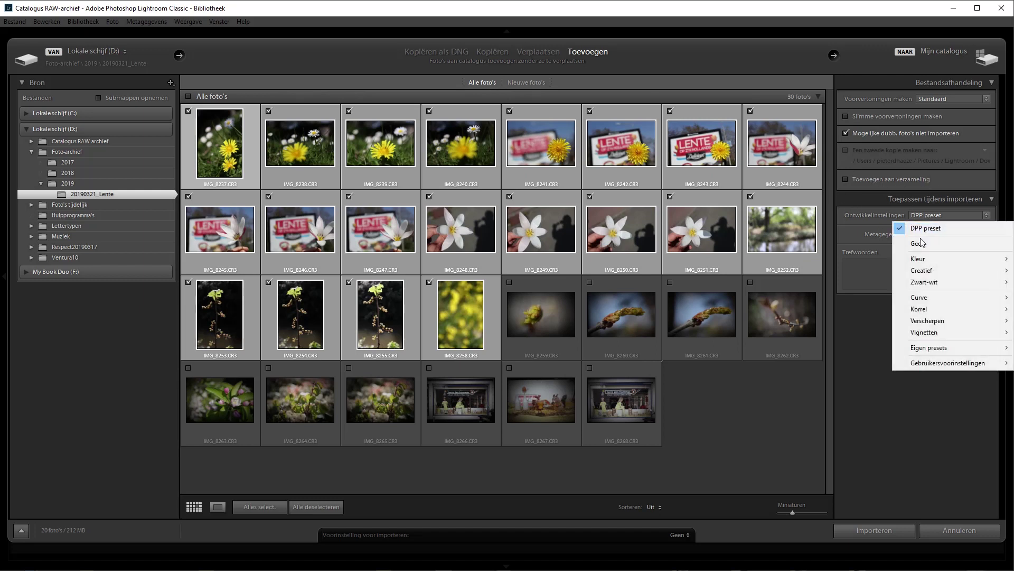
{"action": "left_click", "coordinate": [919, 239]}
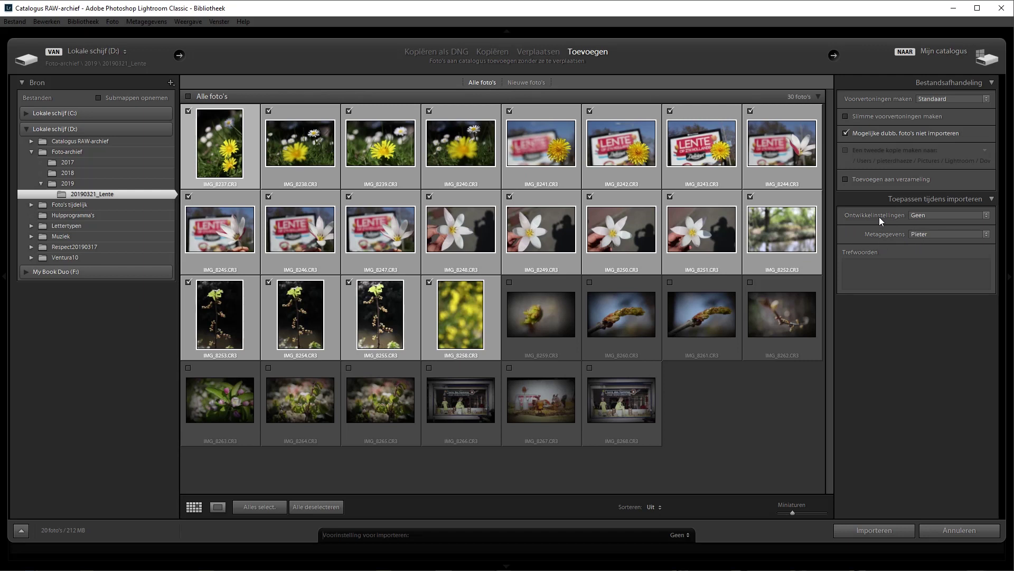
{"action": "left_click", "coordinate": [921, 233]}
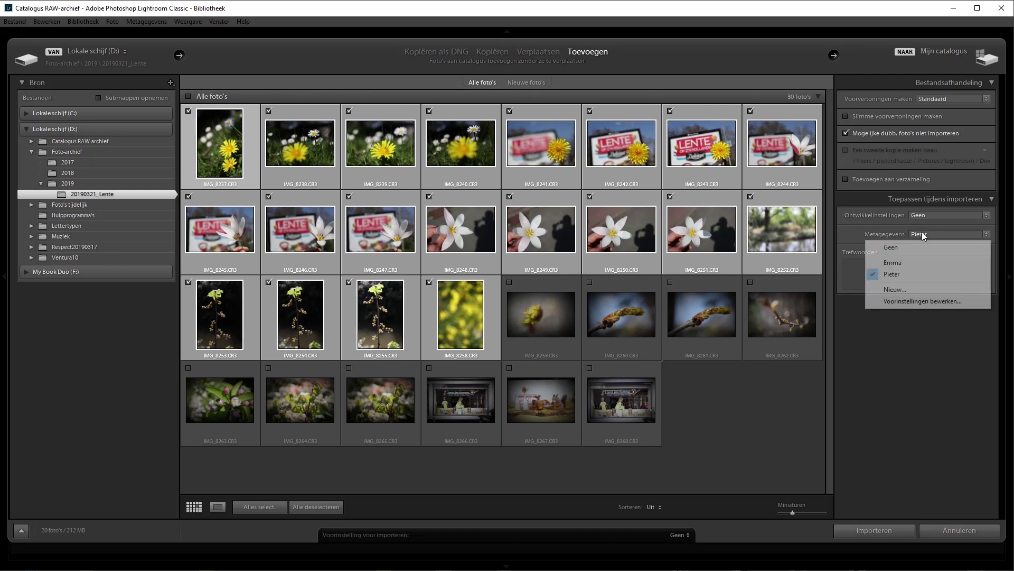
{"action": "left_click", "coordinate": [900, 300]}
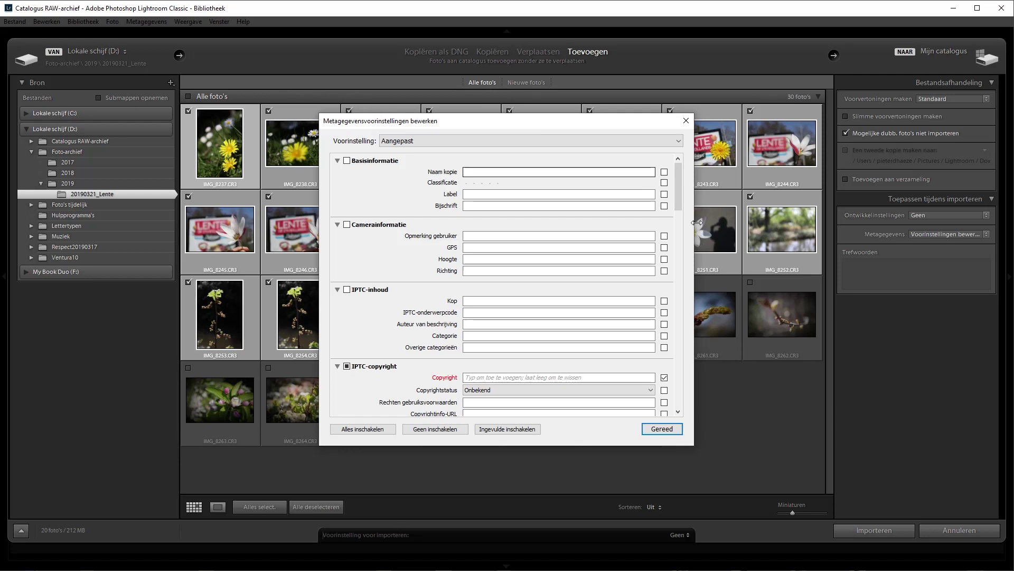
{"action": "left_click_drag", "start_coordinate": [681, 182], "coordinate": [681, 201]}
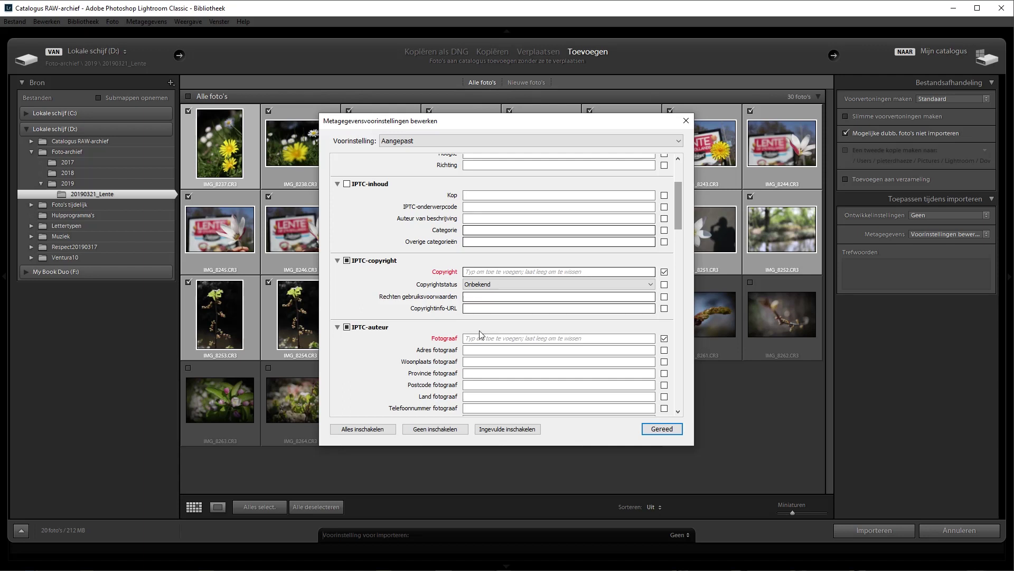
{"action": "mouse_move", "coordinate": [677, 201]}
{"action": "left_mouse_down"}
{"action": "mouse_move", "coordinate": [675, 362]}
{"action": "mouse_move", "coordinate": [672, 193]}
{"action": "mouse_move", "coordinate": [680, 217]}
{"action": "left_mouse_up"}
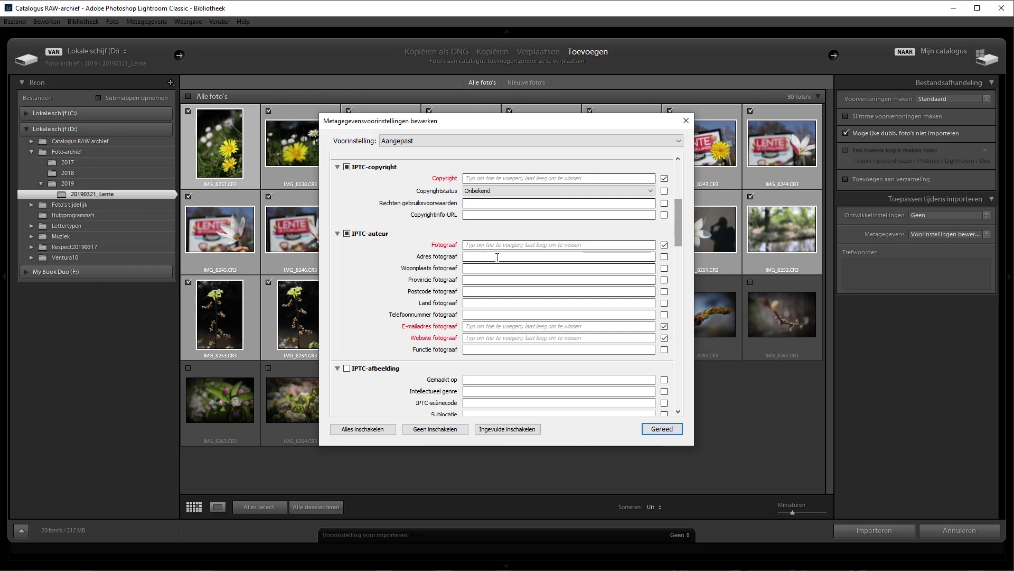
{"action": "left_click_drag", "start_coordinate": [679, 223], "coordinate": [679, 235]}
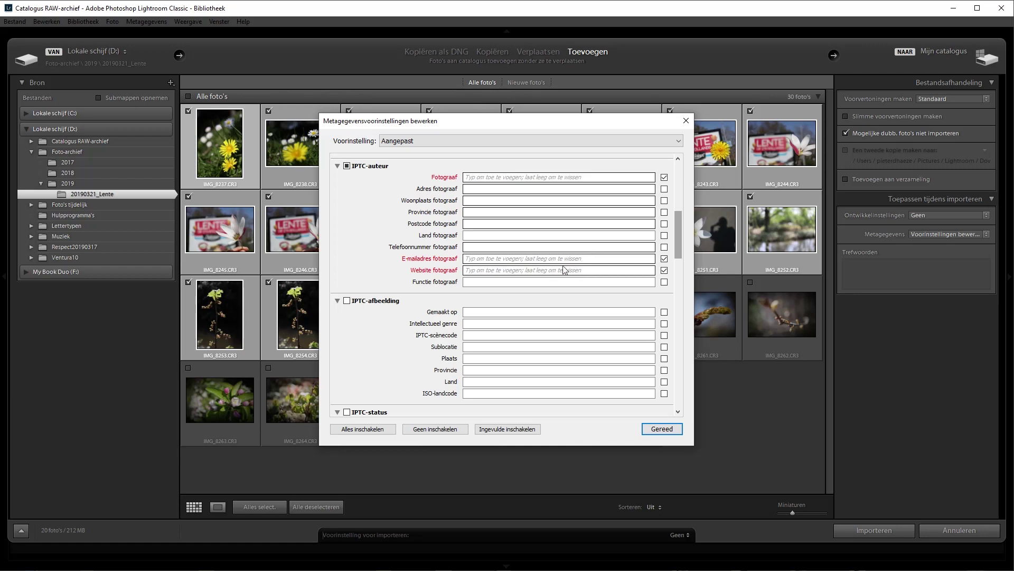
{"action": "mouse_move", "coordinate": [678, 237]}
{"action": "left_mouse_down"}
{"action": "mouse_move", "coordinate": [677, 272]}
{"action": "mouse_move", "coordinate": [681, 185]}
{"action": "left_mouse_up"}
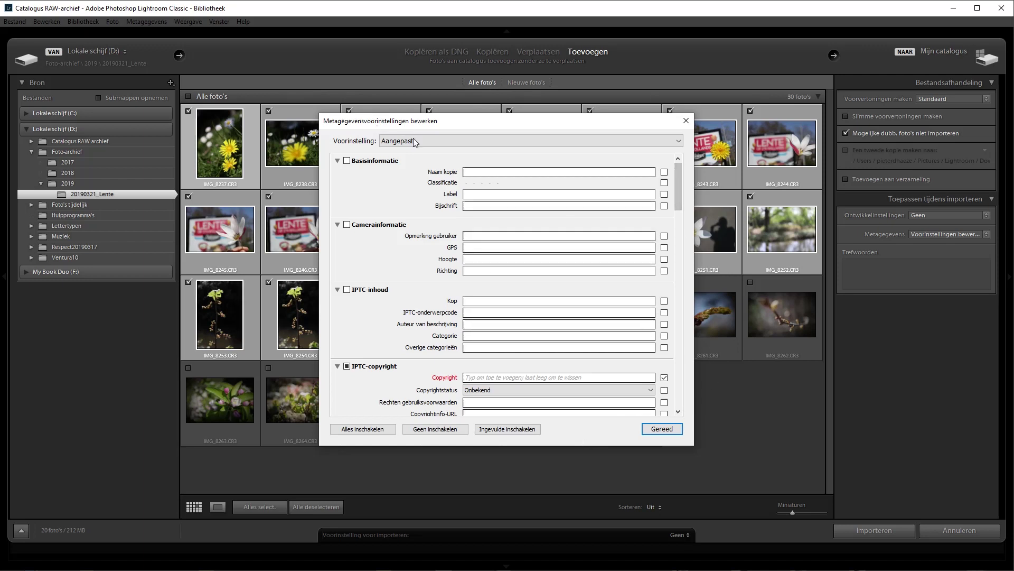
{"action": "left_click", "coordinate": [686, 120]}
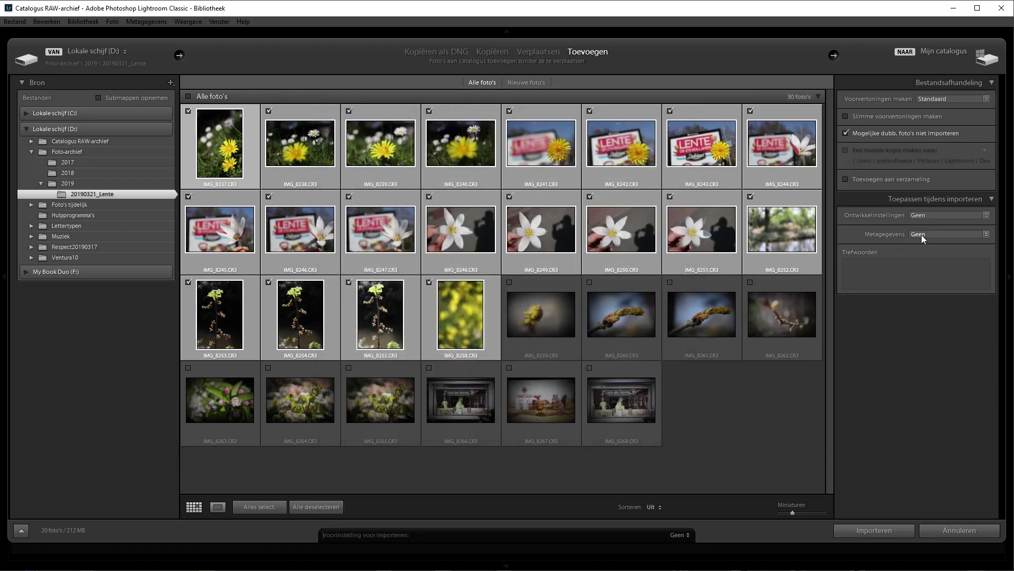
{"action": "left_click", "coordinate": [921, 236]}
Apply the saved personal metadata preset, add keywords lente, 2019, test, and import 20 photos
{"action": "left_click", "coordinate": [894, 273]}
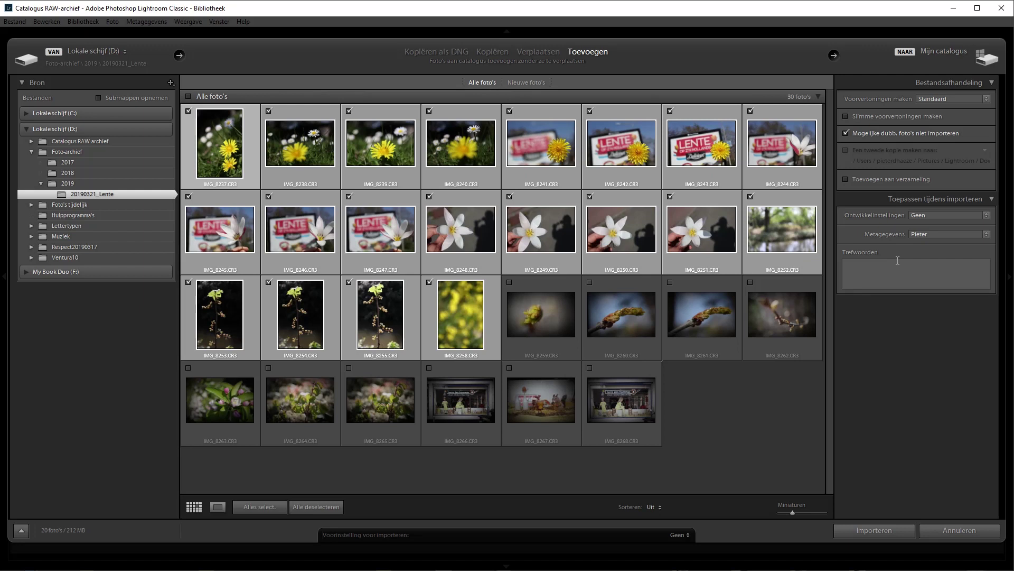
{"action": "left_click", "coordinate": [894, 265]}
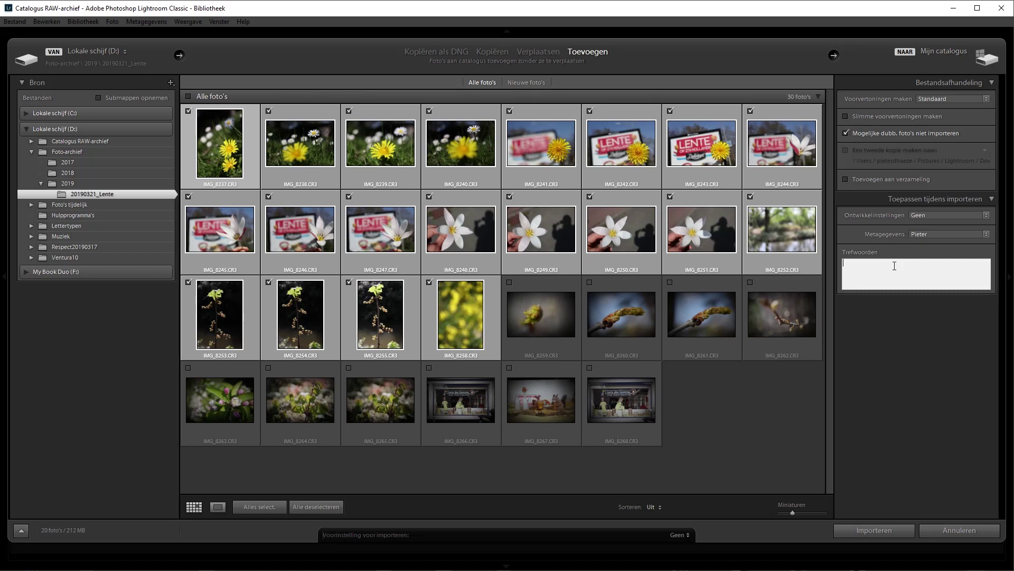
{"action": "type", "text": "len"}
{"action": "type", "text": "9, "}
{"action": "type", "text": "test"}
{"action": "left_click", "coordinate": [854, 529]}
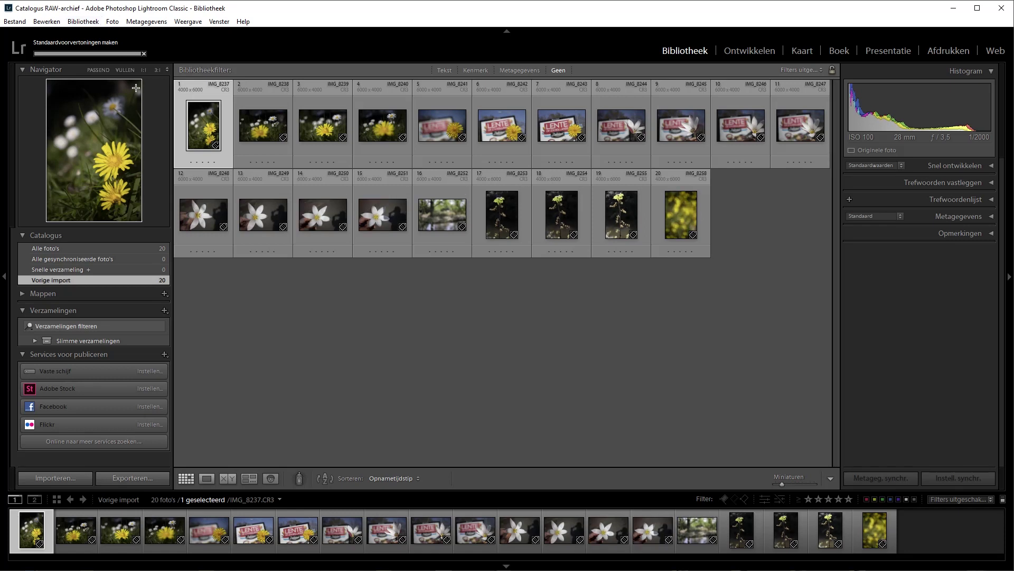
Once the import finishes, select the daisy photo IMG_8240 in the Library grid
{"action": "left_click", "coordinate": [386, 129]}
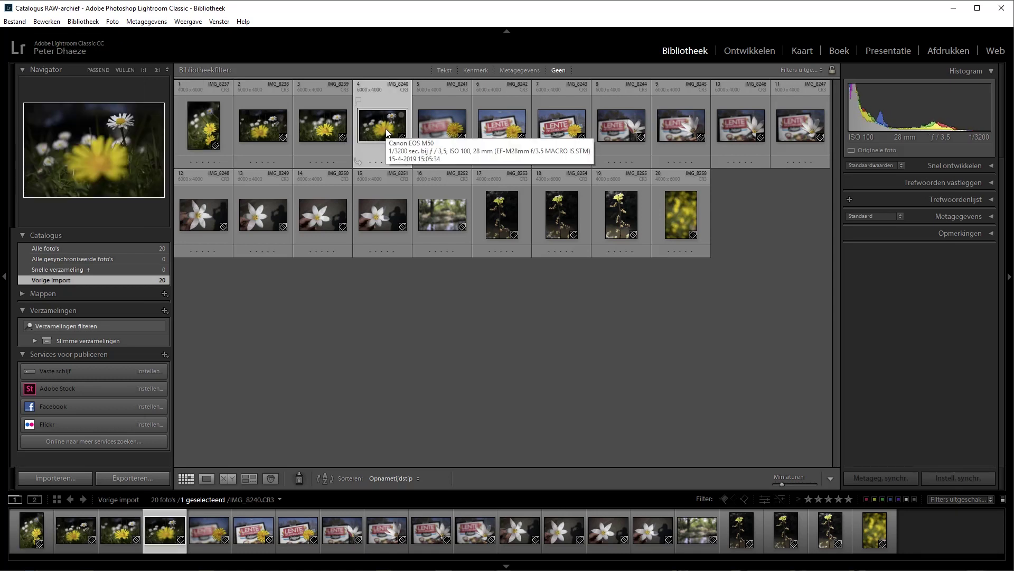
Open the daisy photo IMG_8240 in Loupe view with its camera details shown
{"action": "double_click", "coordinate": [387, 132]}
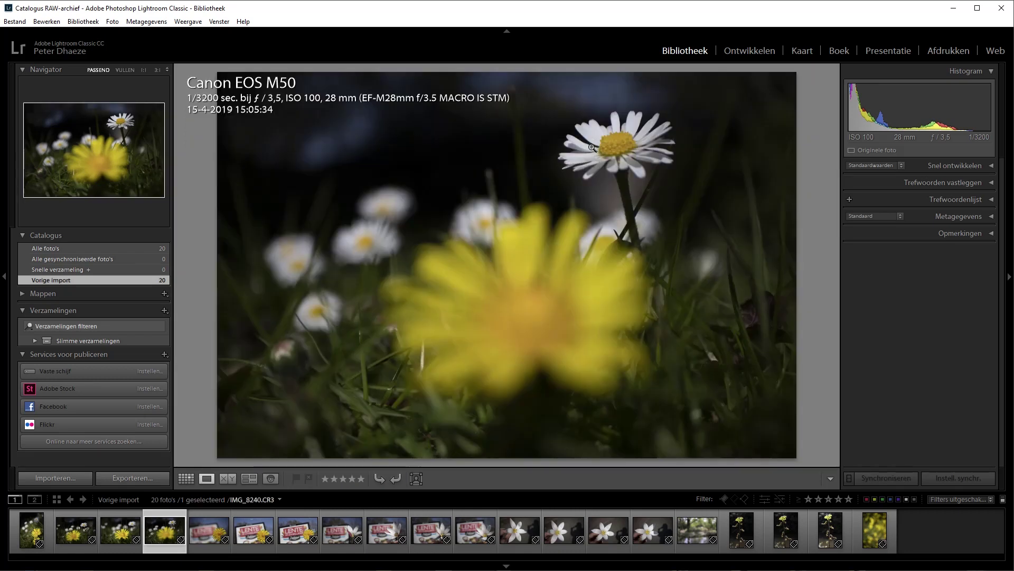